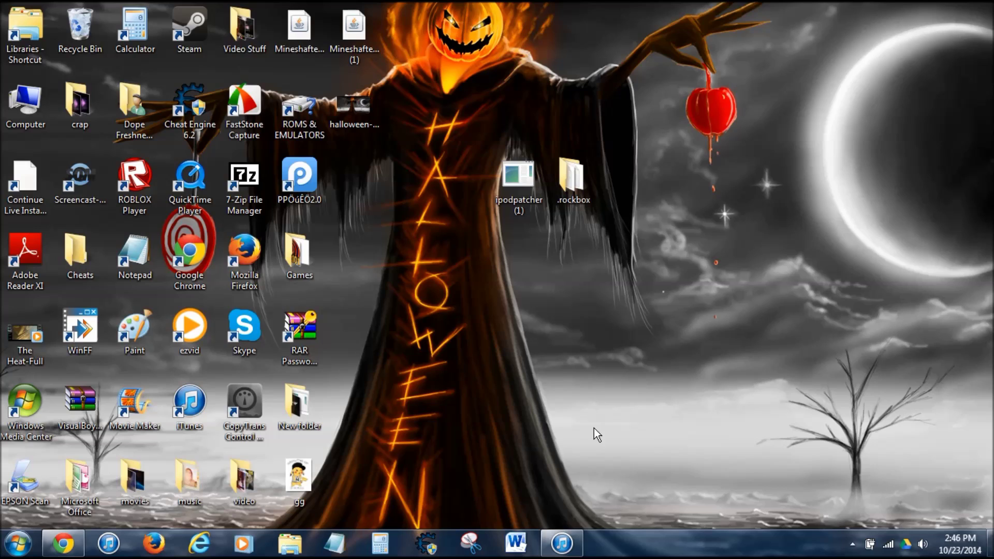
Step: Confirm on the iPod's iTunes Summary page that disk use is enabled, then close iTunes
click(559, 553)
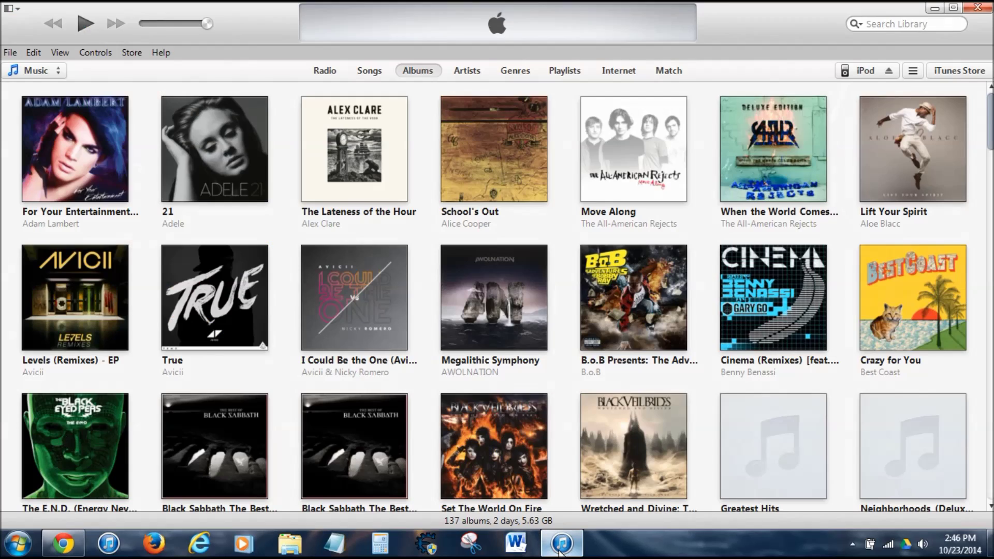
click(847, 67)
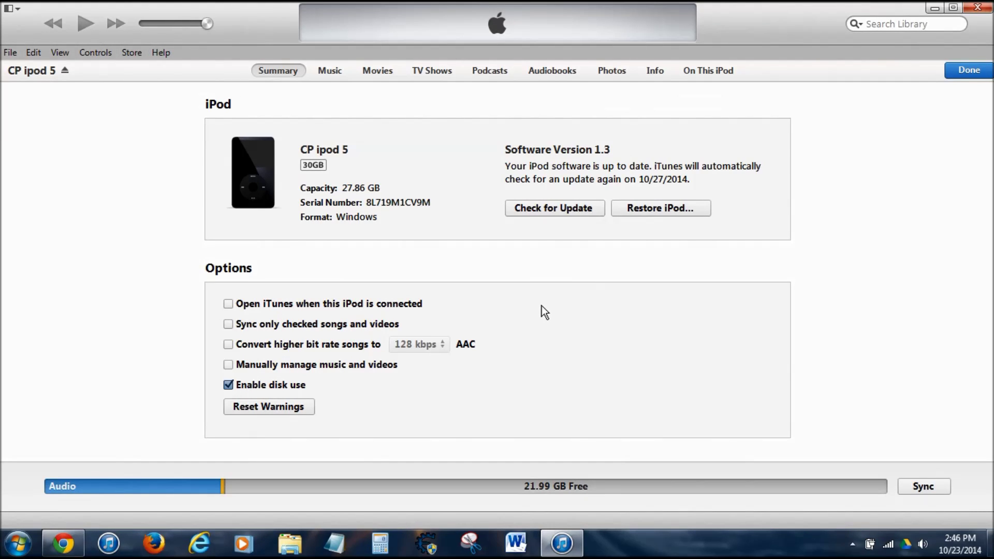
click(975, 7)
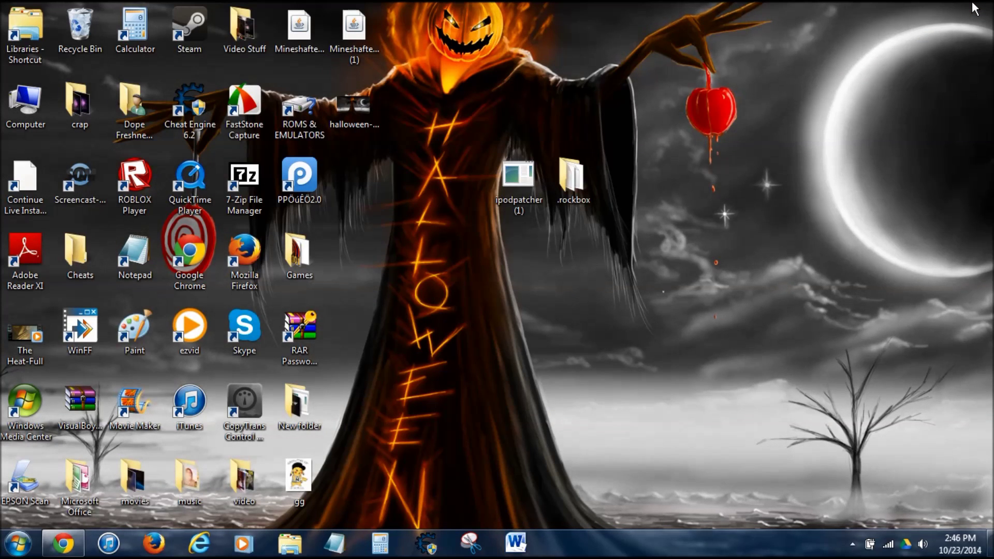
click(77, 547)
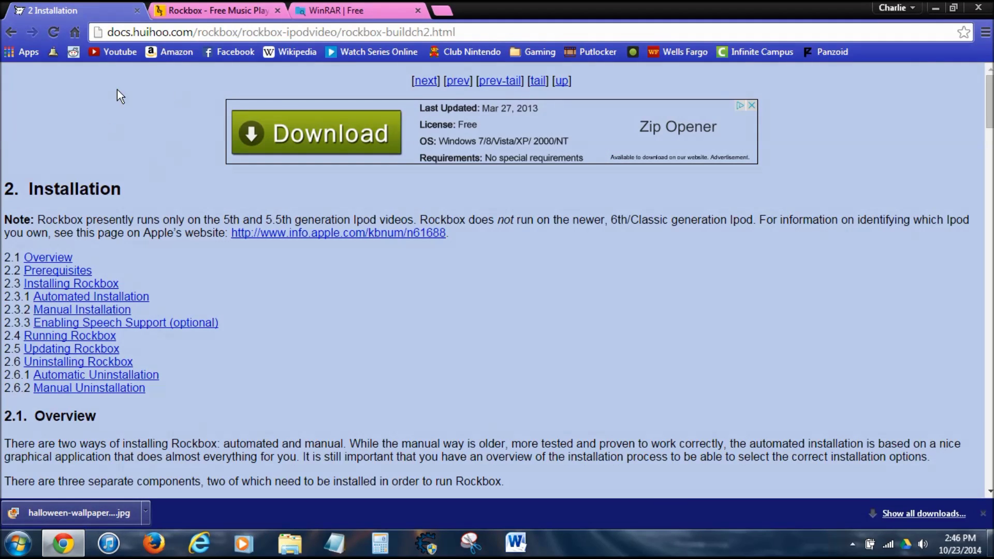
click(322, 7)
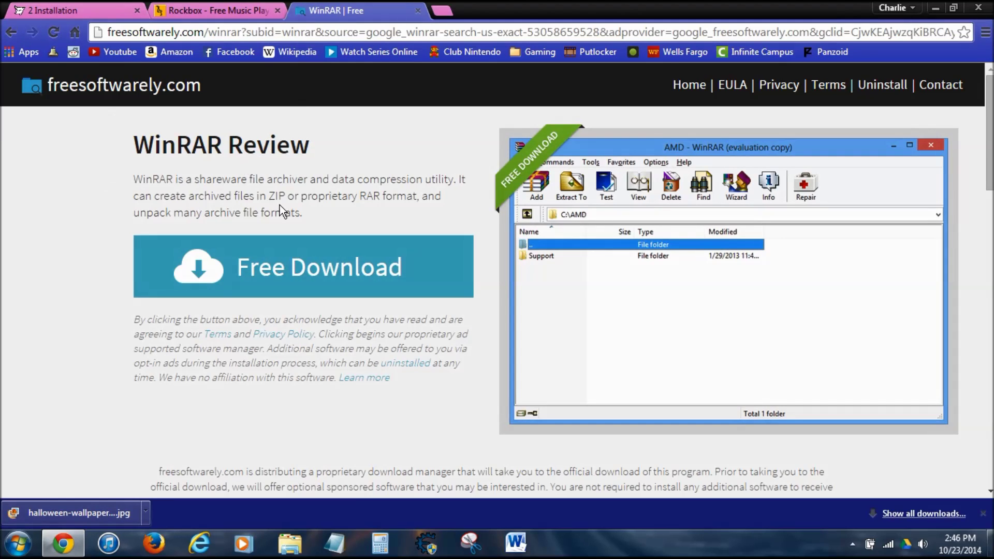
click(983, 513)
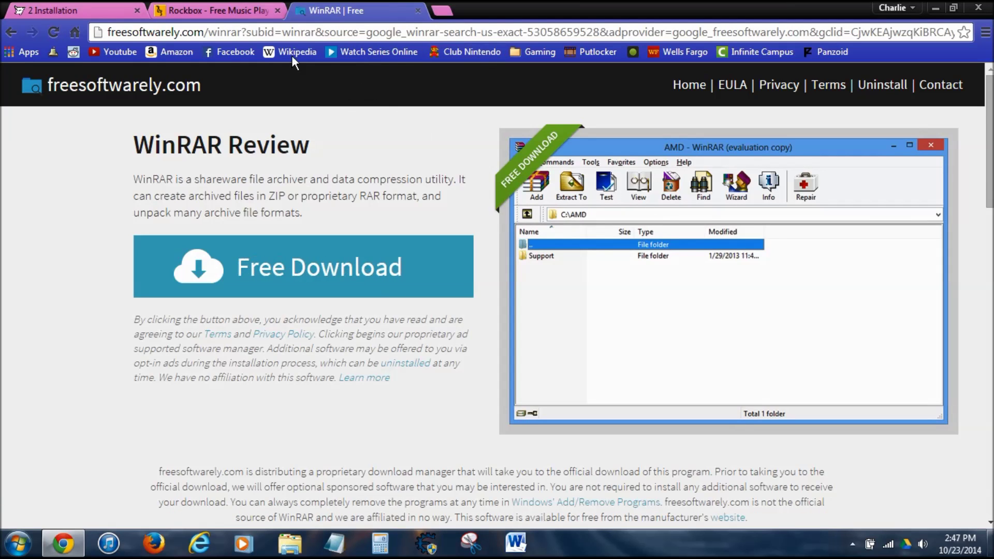
click(216, 7)
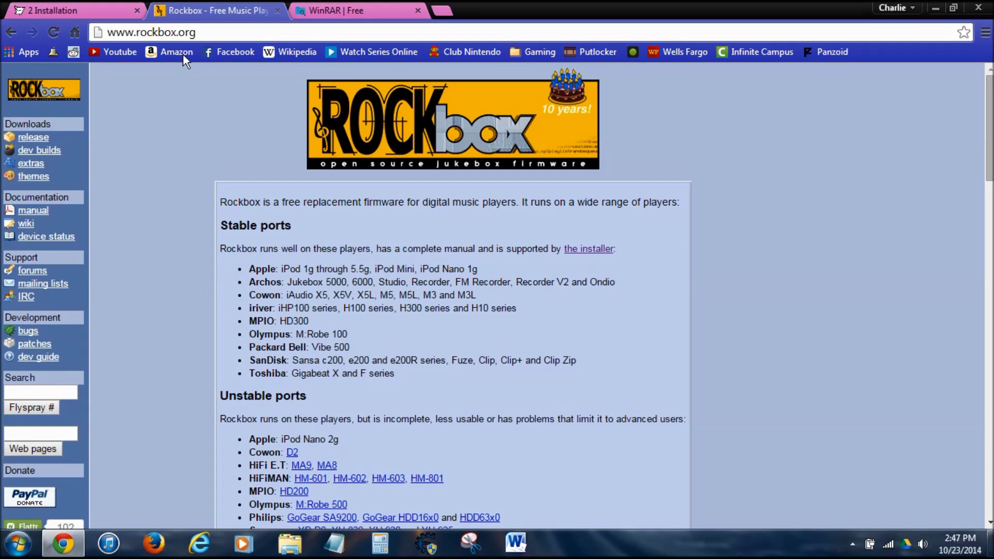
Step: Download rockbox-ipodvideo (2).zip, the iPod Video build, from the Rockbox dev builds page
click(51, 151)
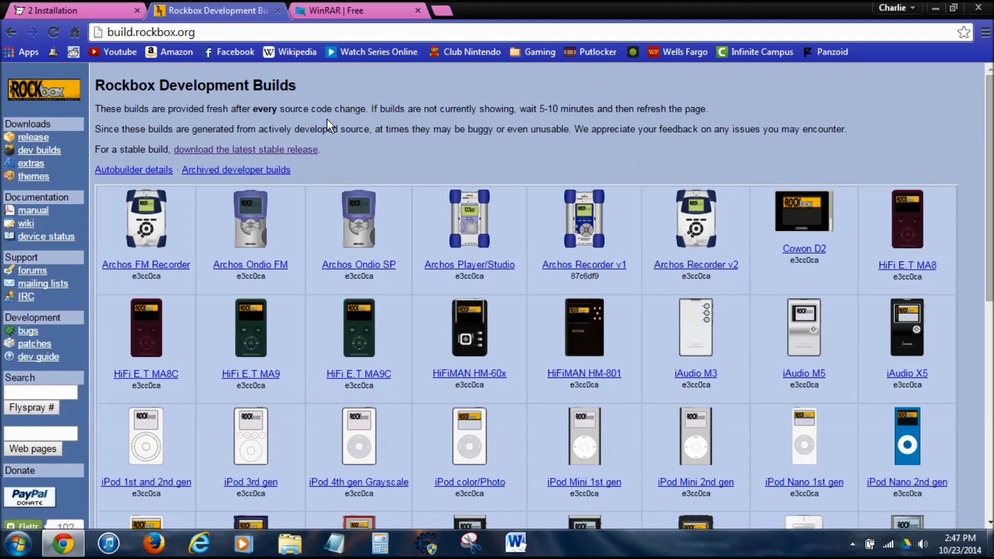
scroll(470, 232, down, 3)
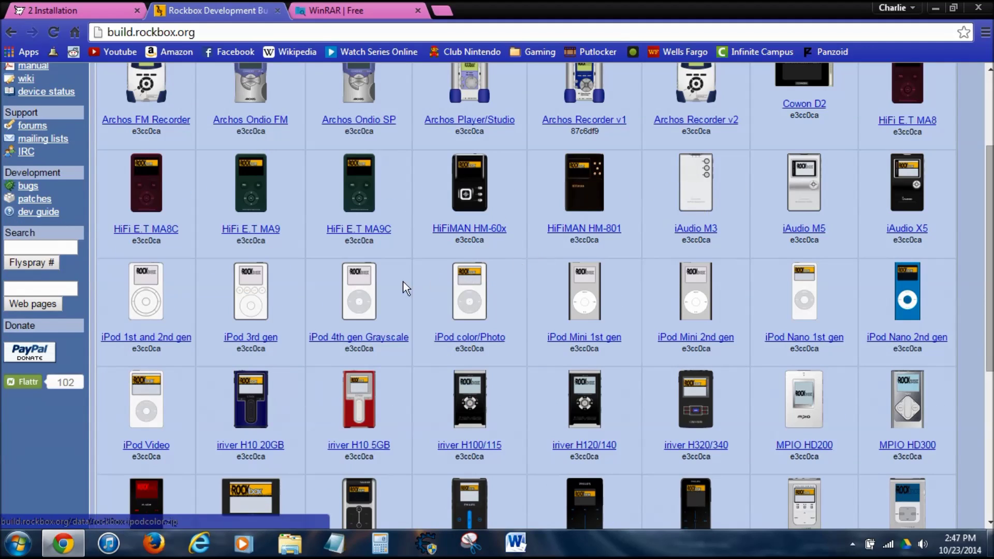
click(159, 450)
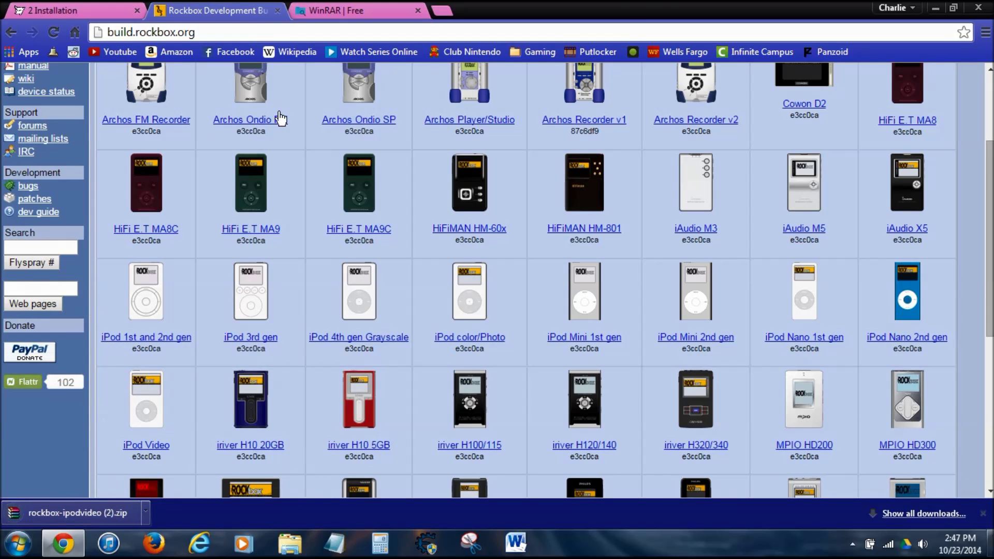
drag(630, 8, 492, 36)
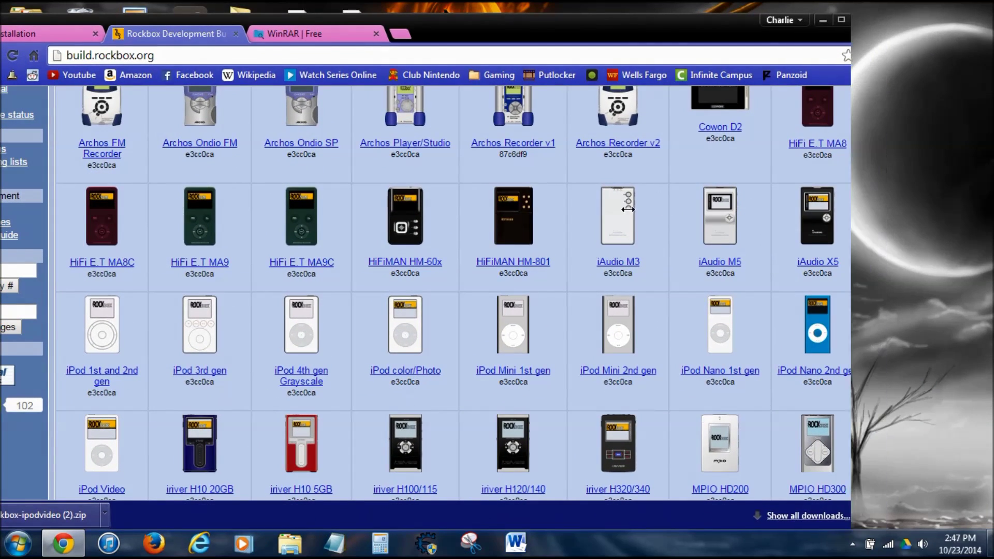
Step: Extract the .rockbox folder from rockbox-ipodvideo (2).zip onto the desktop using WinRAR
drag(885, 209, 472, 207)
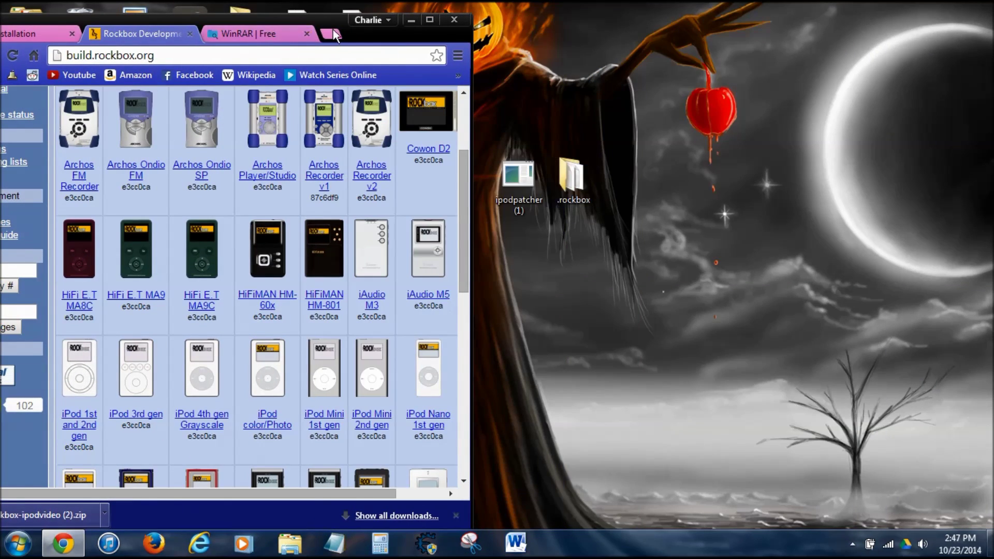
drag(365, 40, 396, 28)
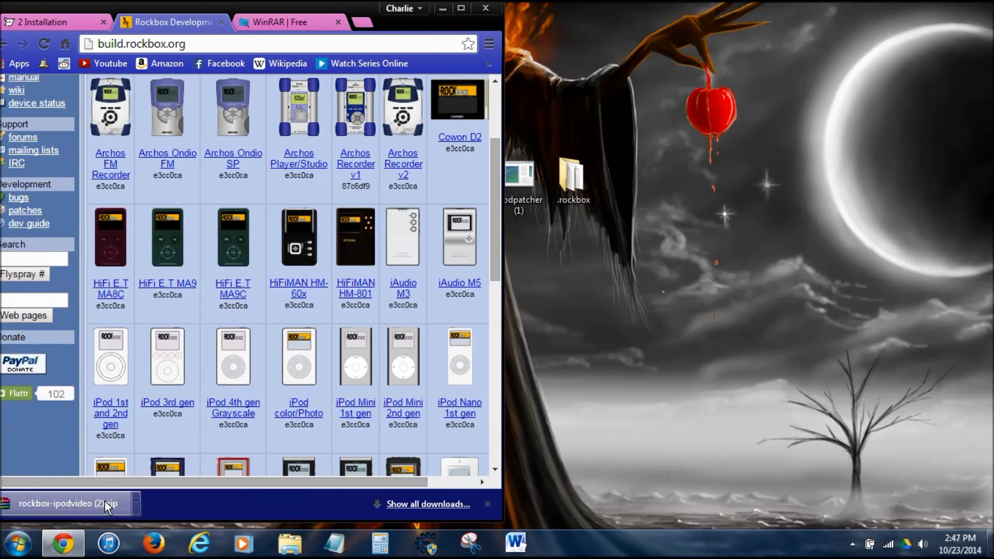
click(72, 503)
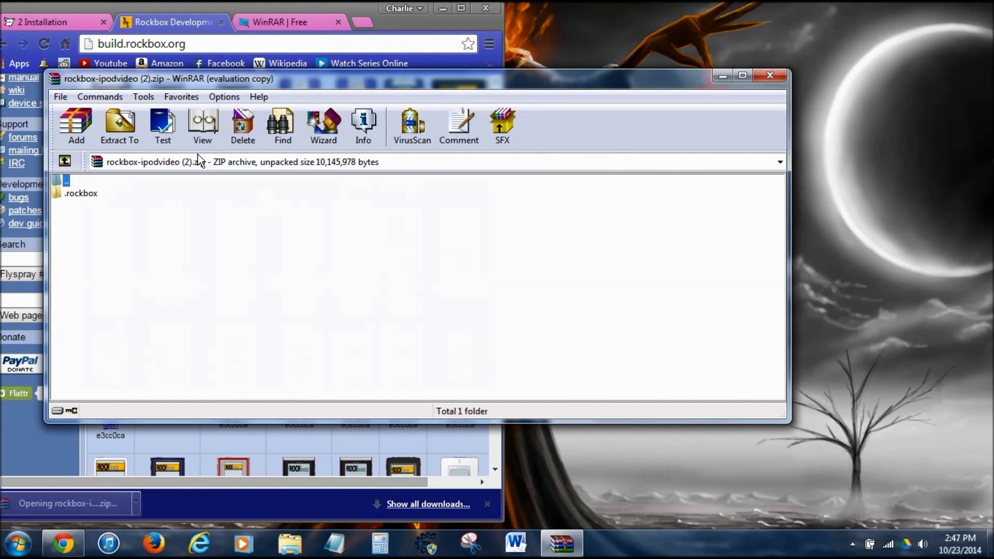
click(485, 254)
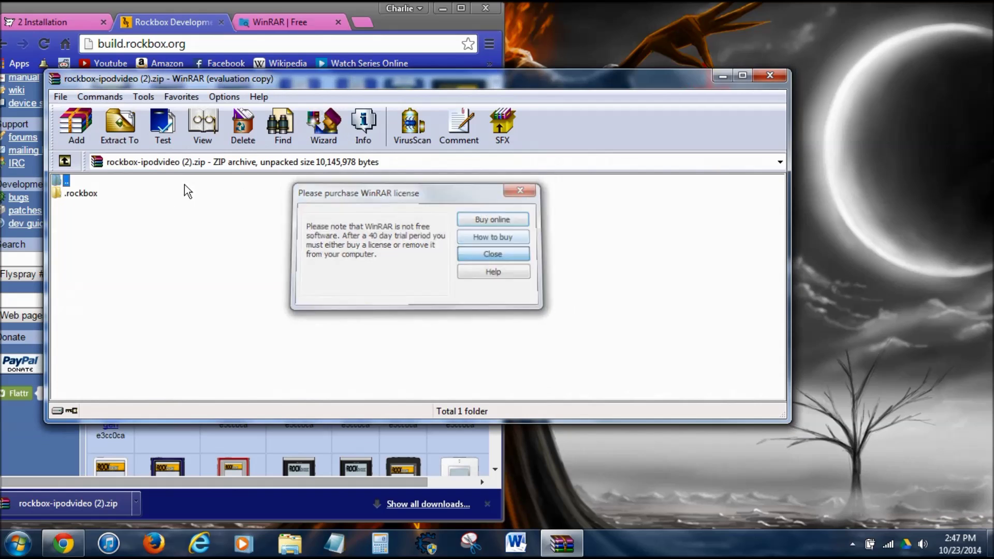
drag(82, 194, 554, 294)
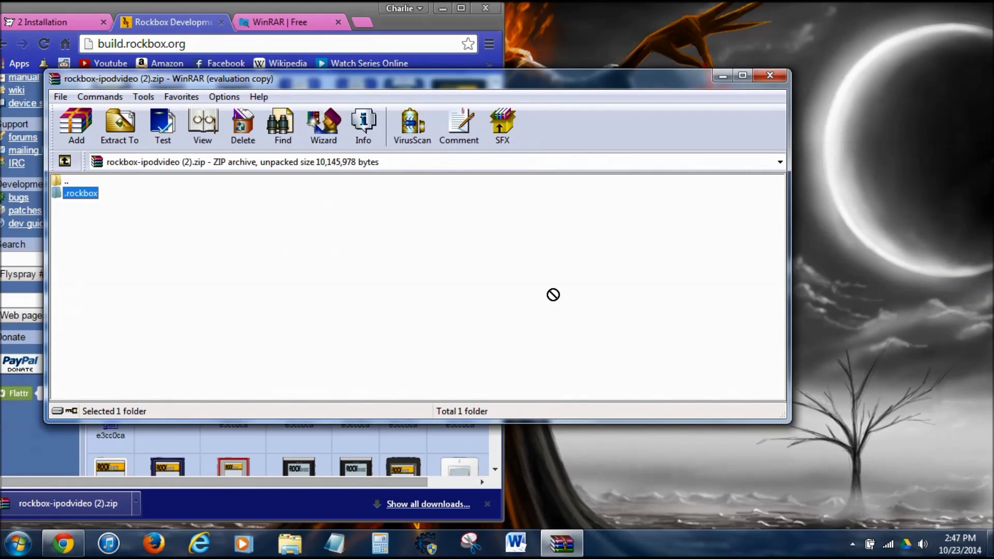
click(770, 76)
click(461, 8)
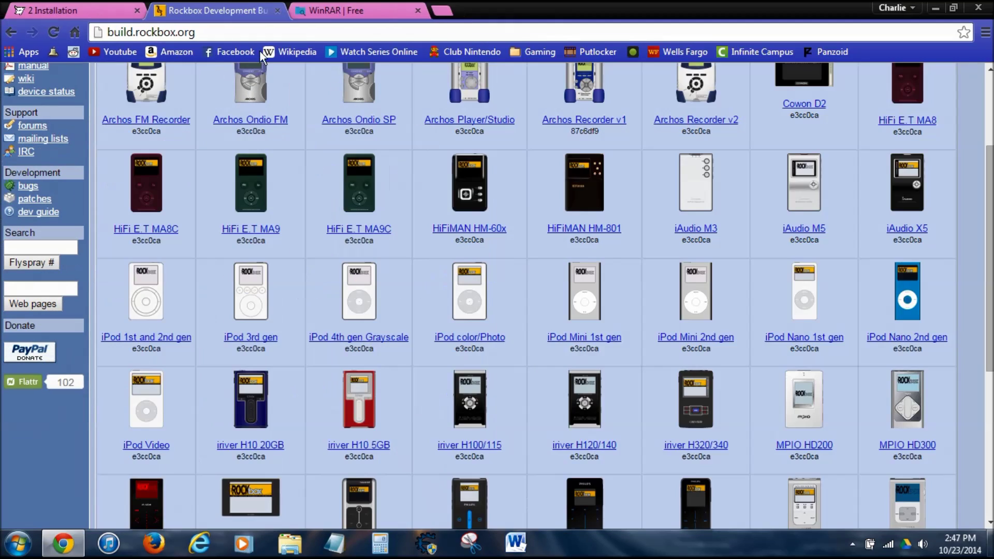
Step: Return to the Rockbox Installation guide and scroll down toward the bootloader section
click(70, 9)
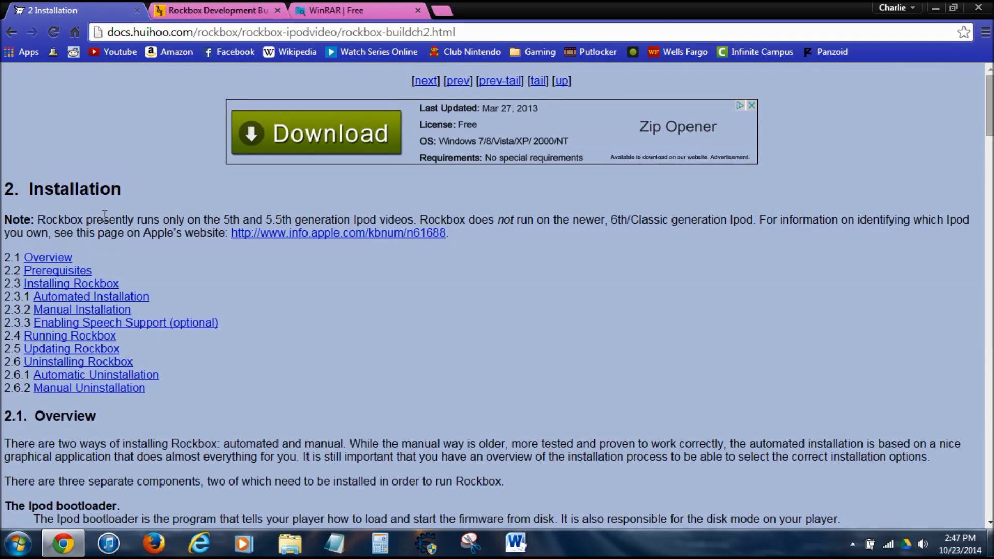
drag(663, 13, 469, 345)
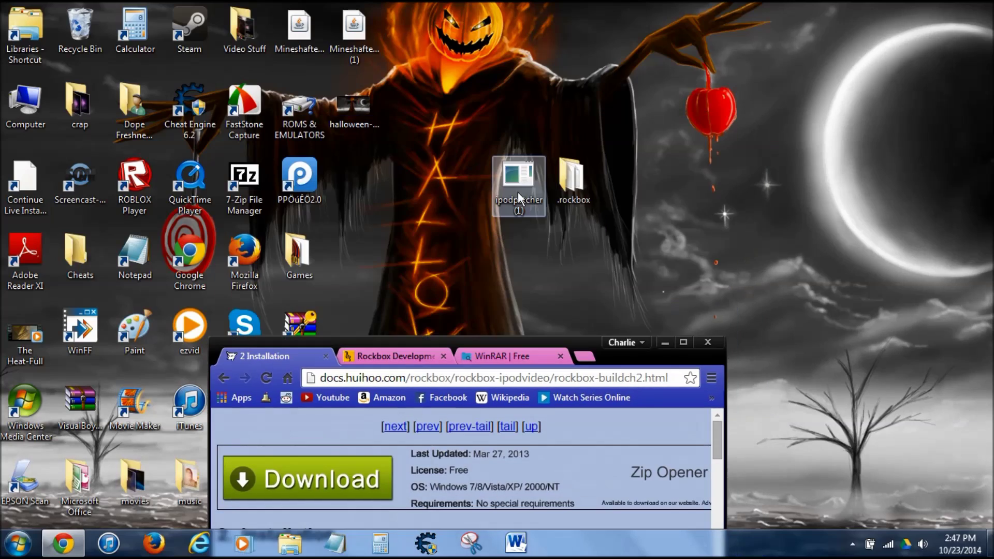
click(683, 343)
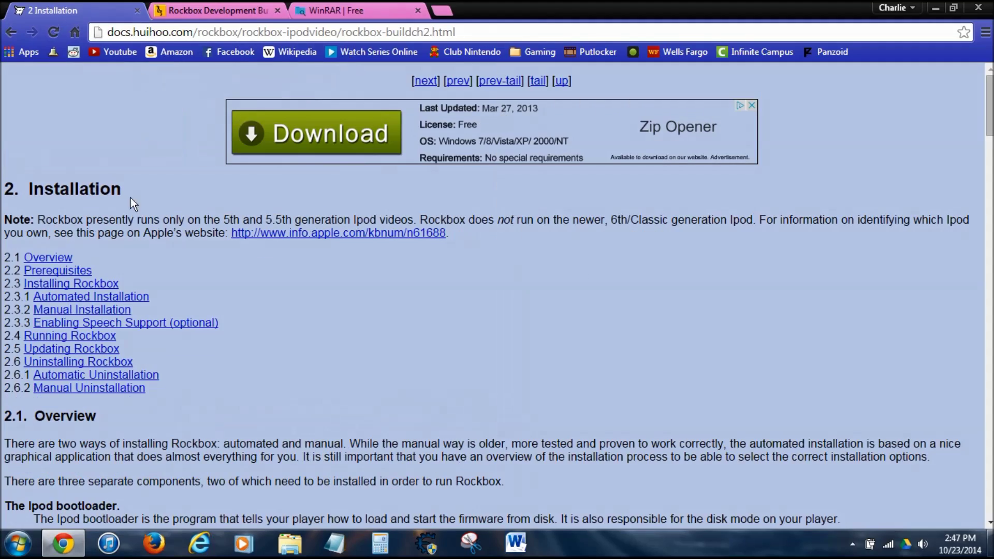
scroll(109, 280, down, 3)
scroll(165, 150, up, 3)
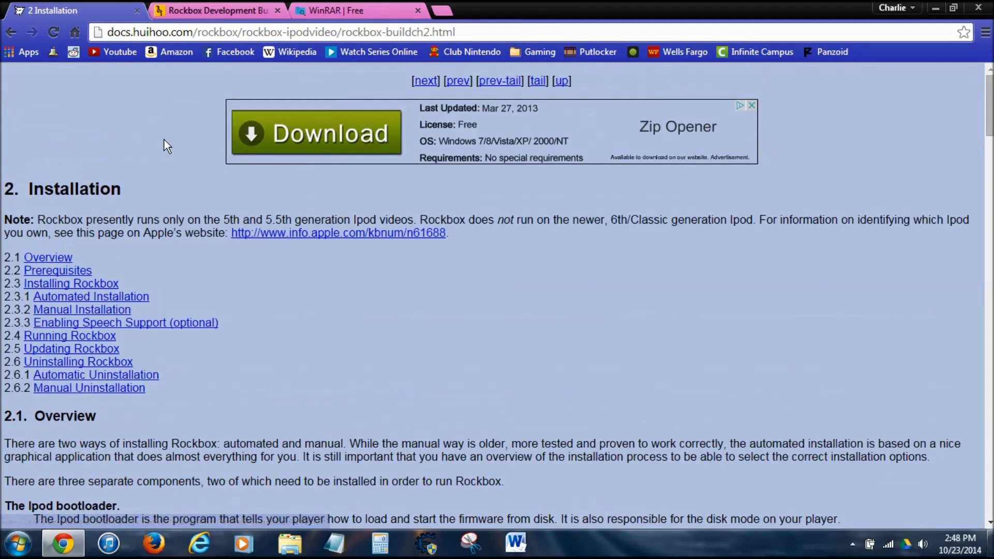
scroll(150, 181, down, 4)
scroll(164, 243, down, 4)
scroll(164, 244, down, 10)
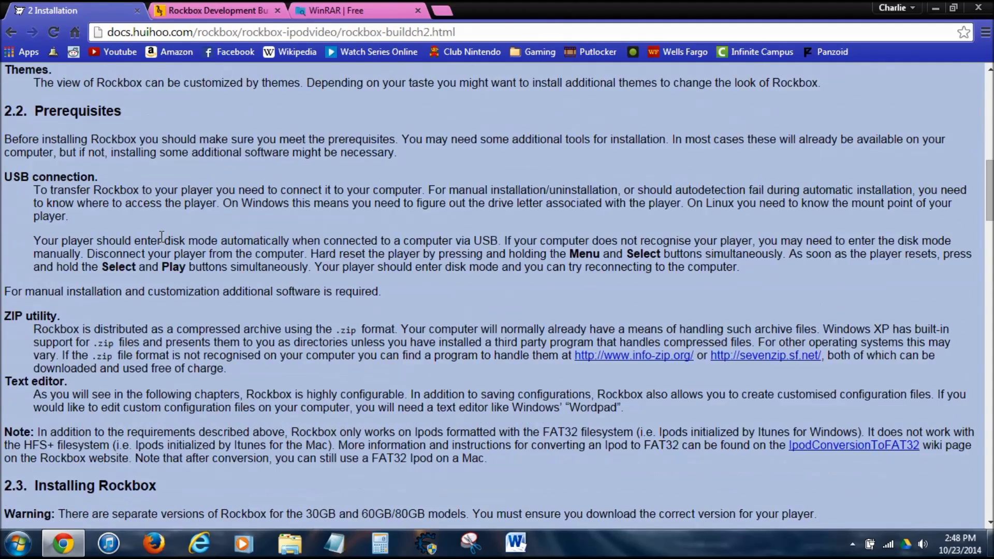
scroll(161, 243, down, 8)
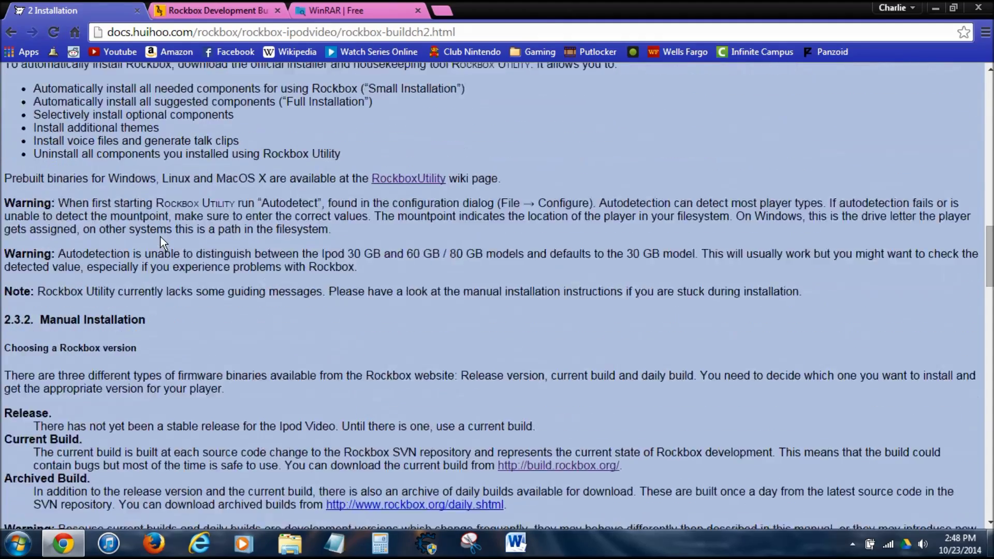
Step: Download ipodpatcher (2).exe from 'Bootloader installation from Windows' and minimize Chrome
scroll(109, 349, down, 4)
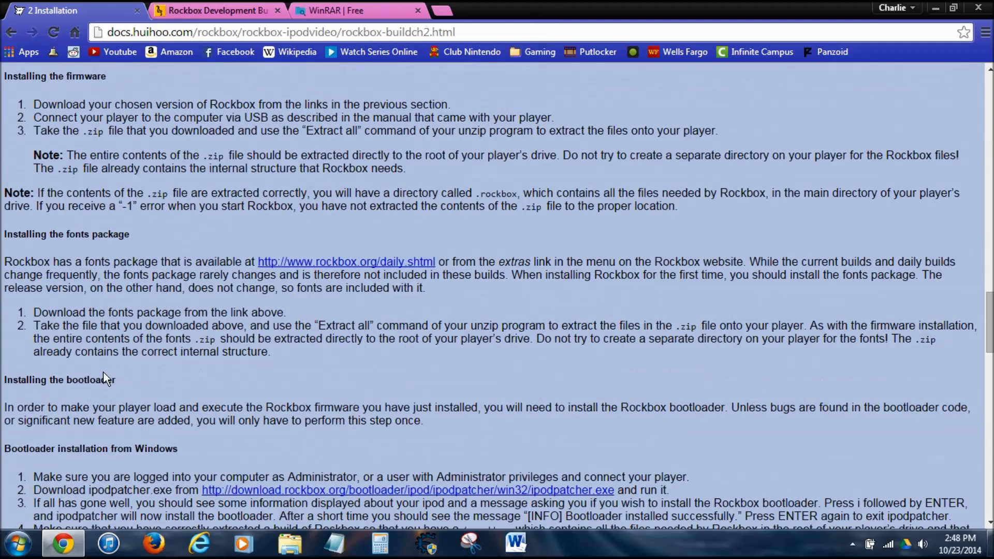
scroll(52, 445, down, 1)
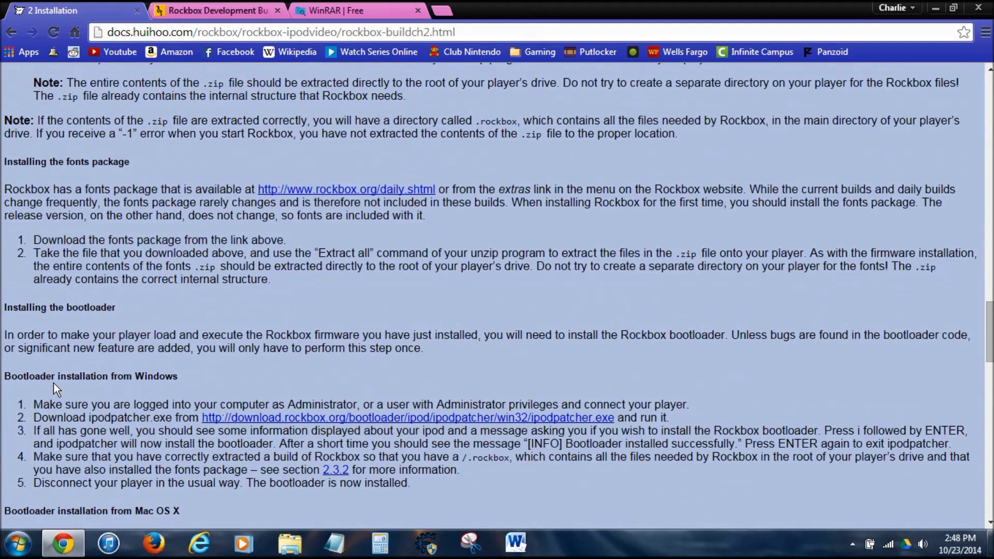
scroll(254, 386, down, 1)
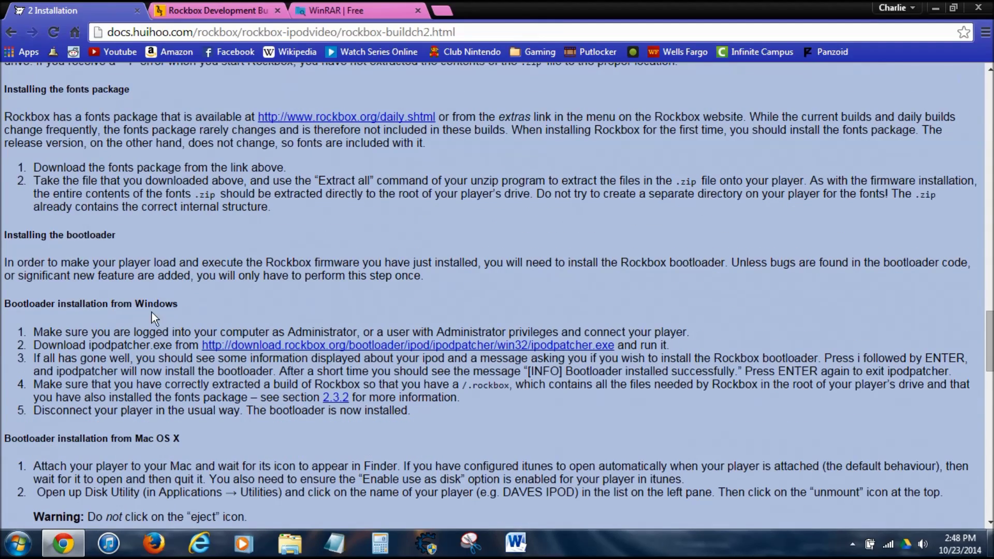
click(369, 348)
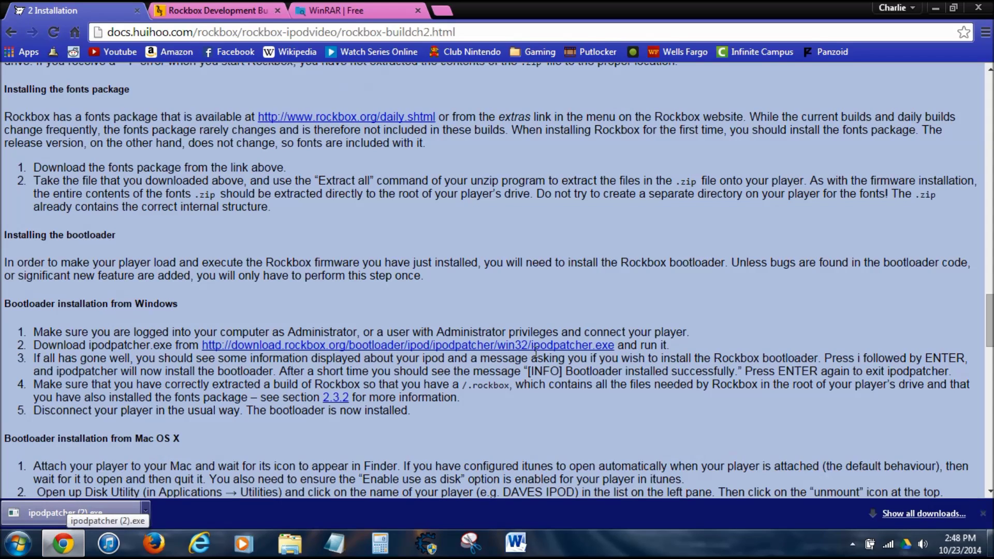
click(936, 8)
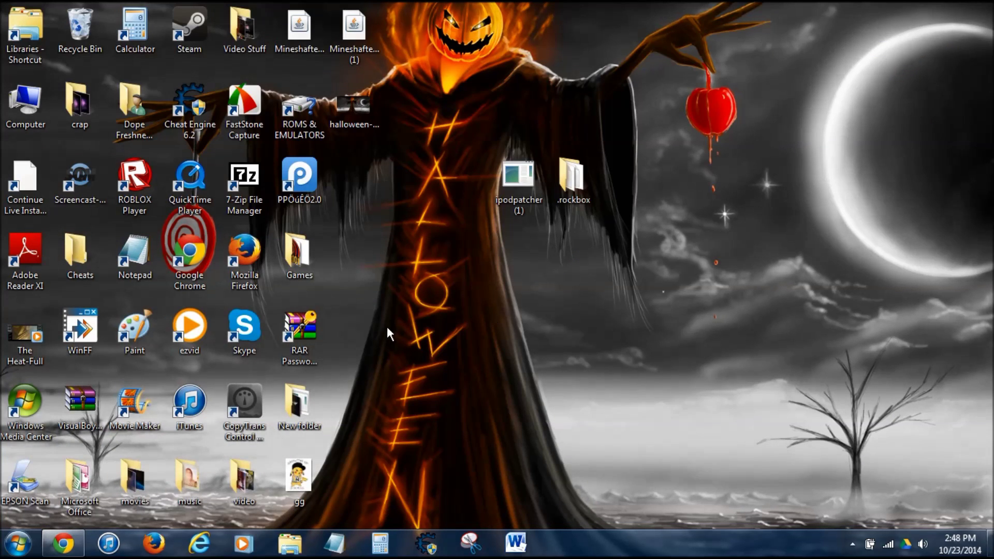
Step: Open the CP IPOD 5 (F:) drive from Start > Computer
click(15, 550)
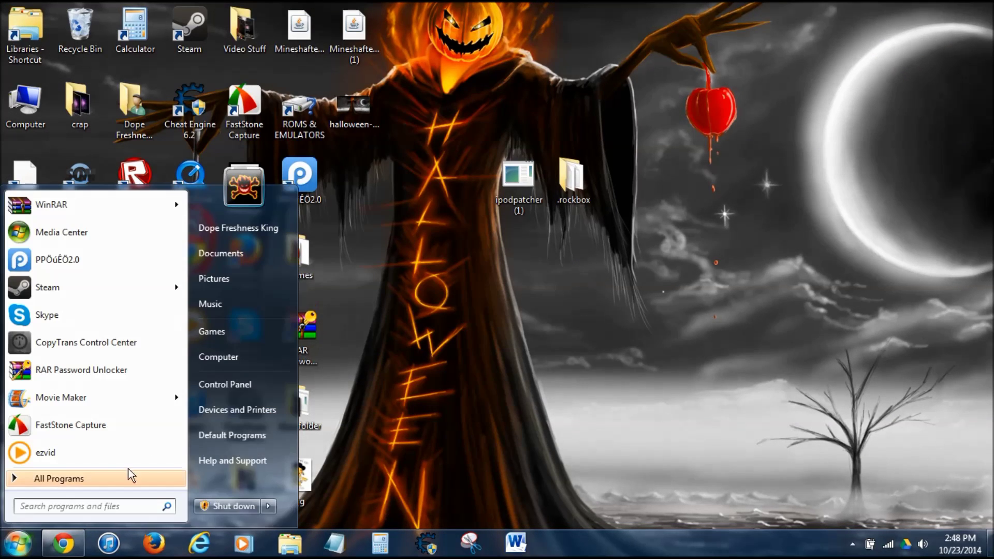
click(224, 358)
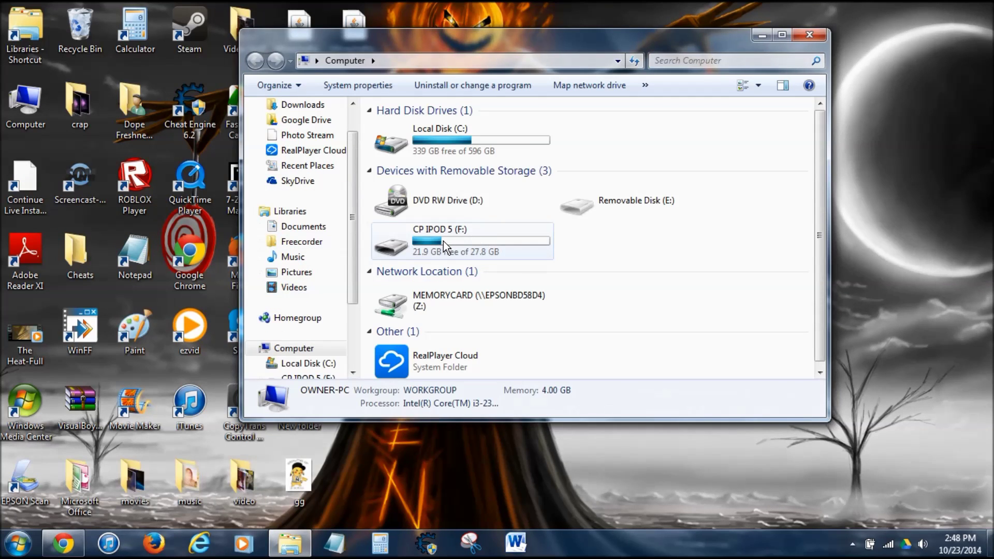
double_click(460, 247)
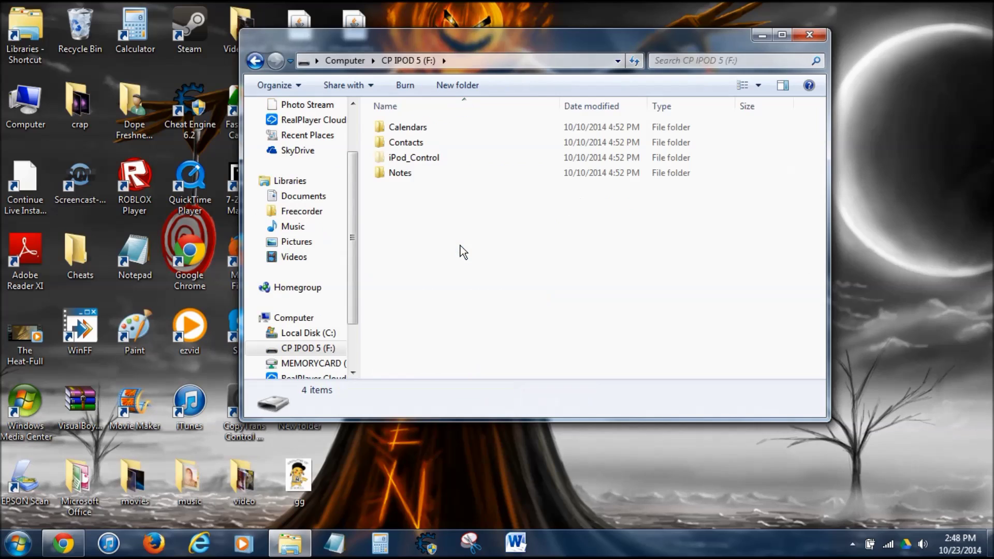
Step: Copy the desktop .rockbox folder into the root of CP IPOD 5 (F:) and close the window
drag(453, 47, 410, 152)
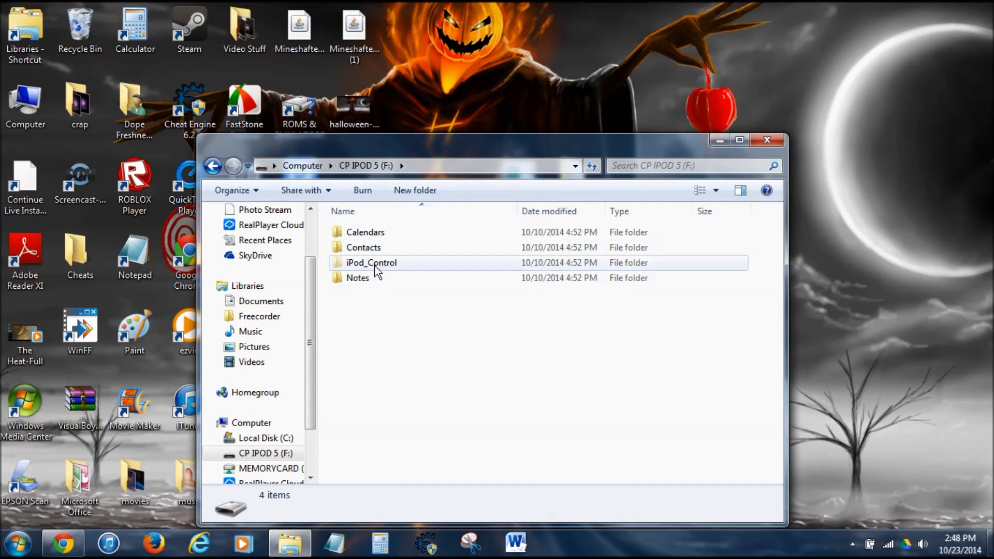
drag(369, 135, 130, 47)
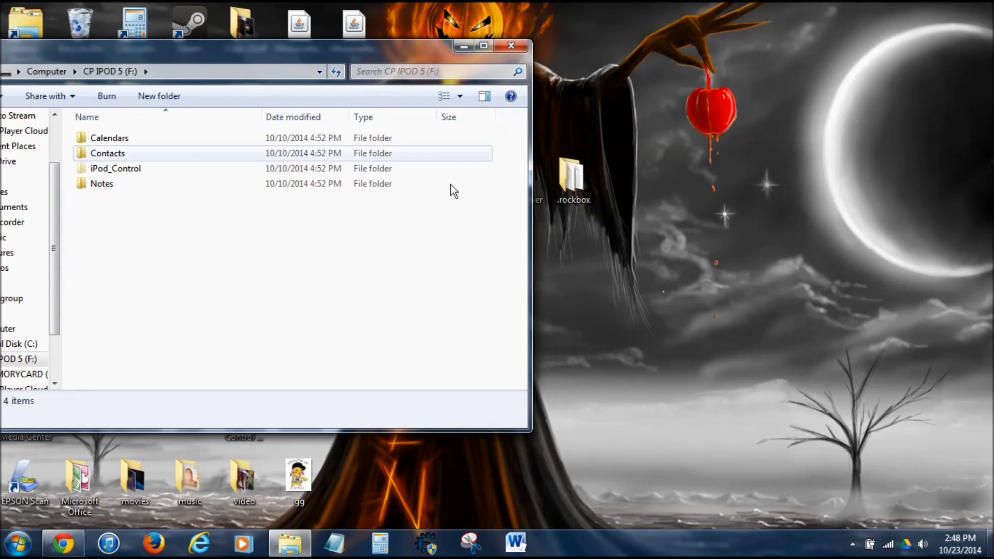
drag(574, 189, 630, 172)
mouse_move(391, 53)
mouse_down()
mouse_move(364, 66)
mouse_move(384, 60)
mouse_up()
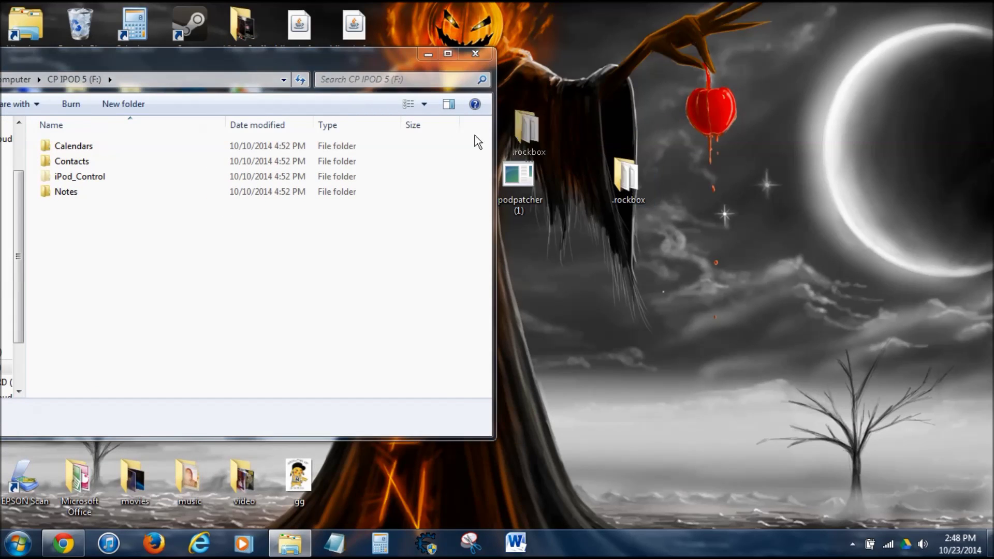
drag(477, 143, 505, 188)
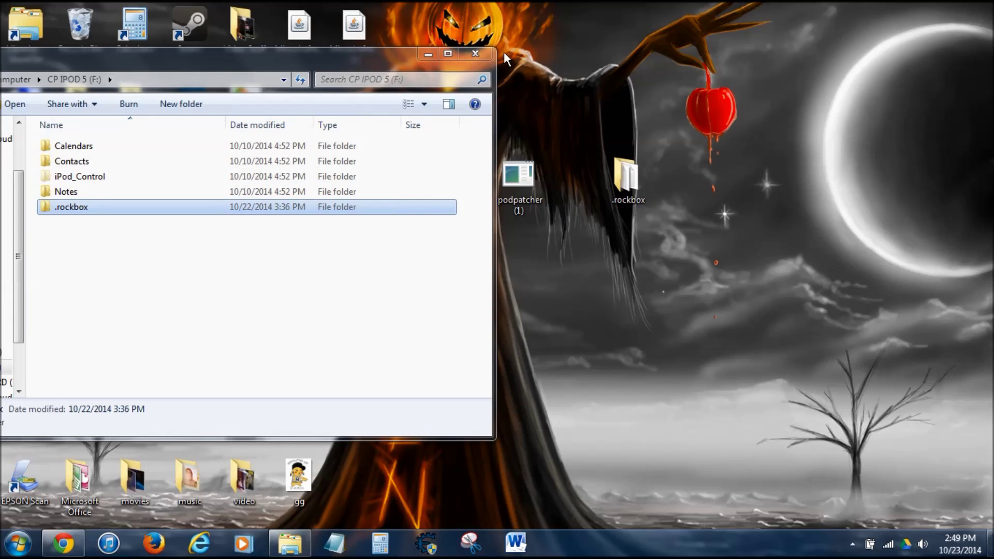
click(476, 54)
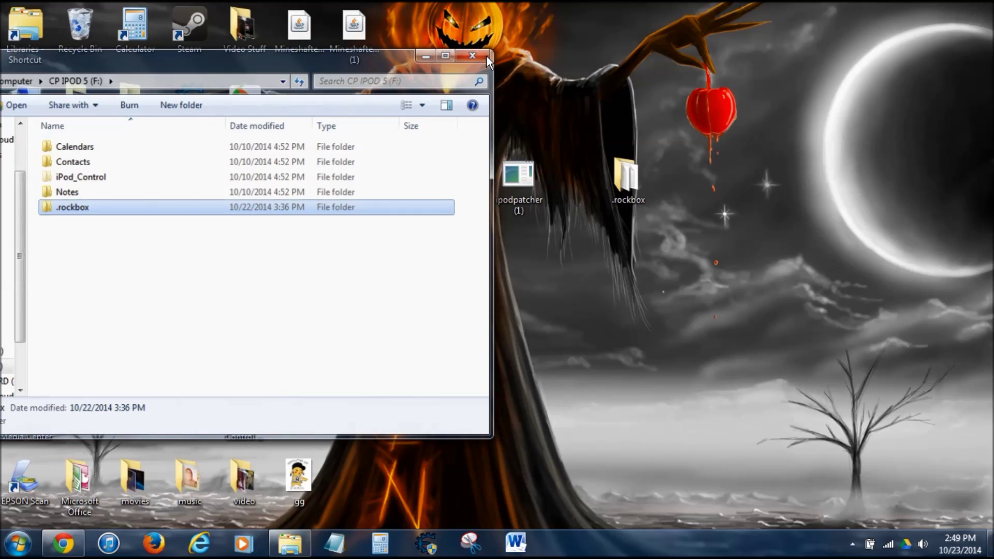
drag(646, 171, 382, 177)
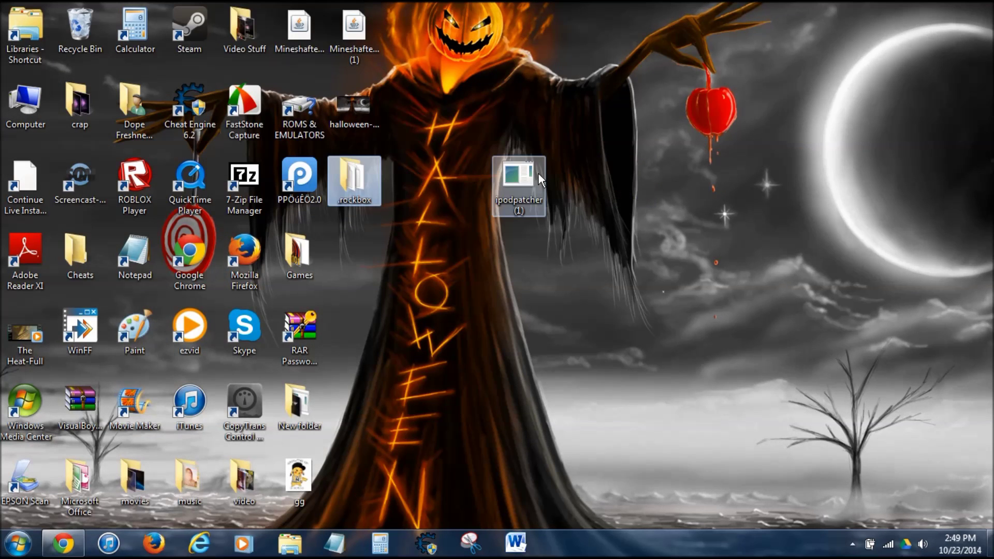
Step: Run ipodpatcher, enter 'i' to install the Rockbox bootloader on the iPod Video, then exit
double_click(534, 175)
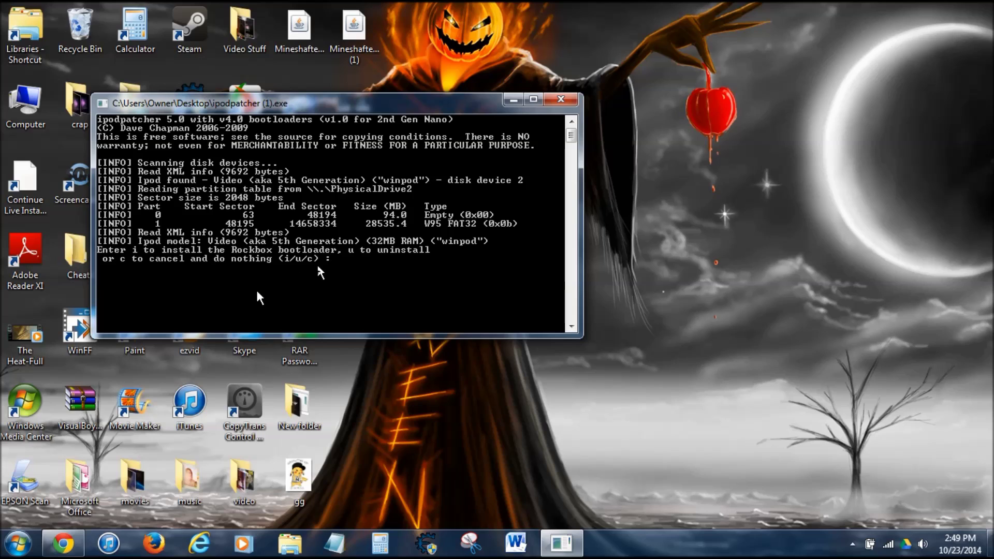
text(i)
key(Return)
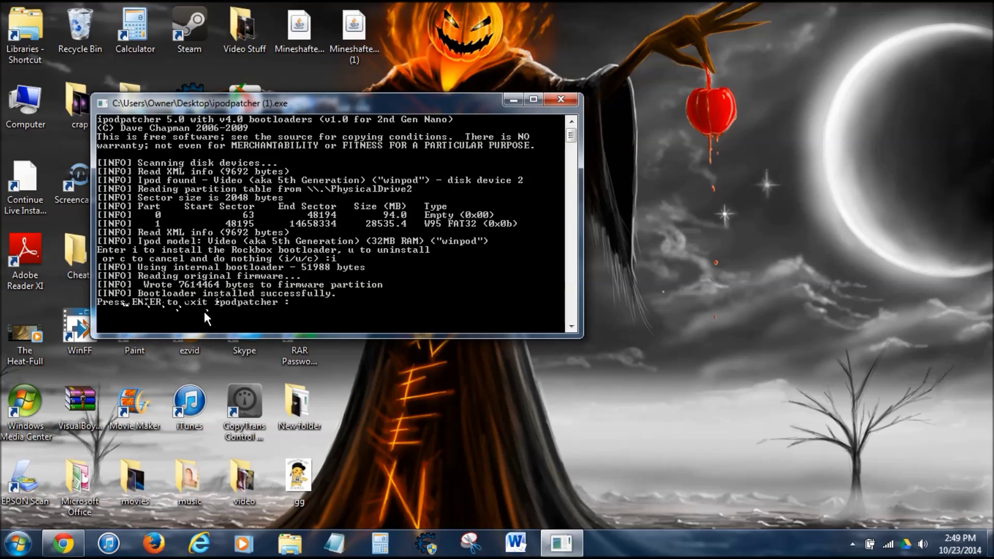
key(Return)
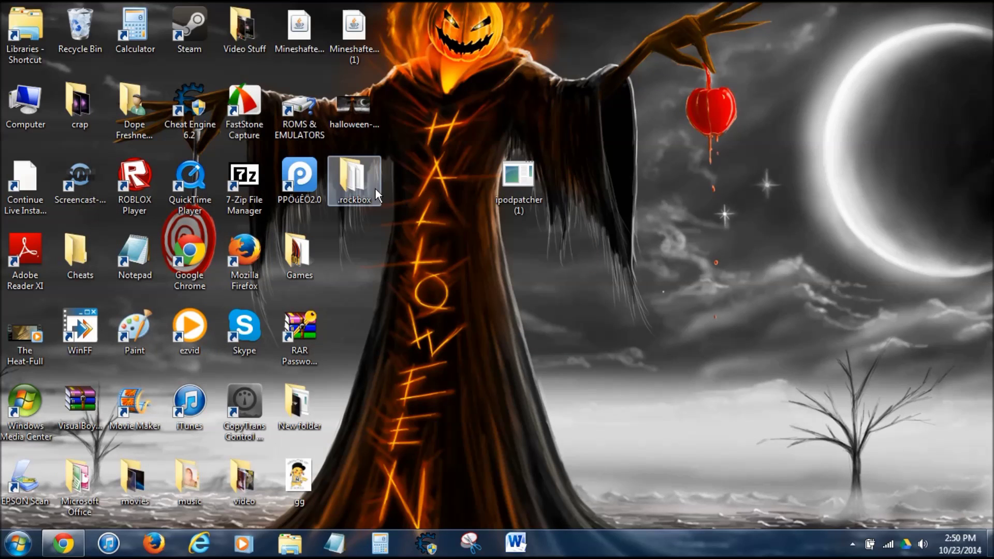
Step: Eject the iPod through Safely Remove Hardware in the system tray
drag(375, 189, 599, 188)
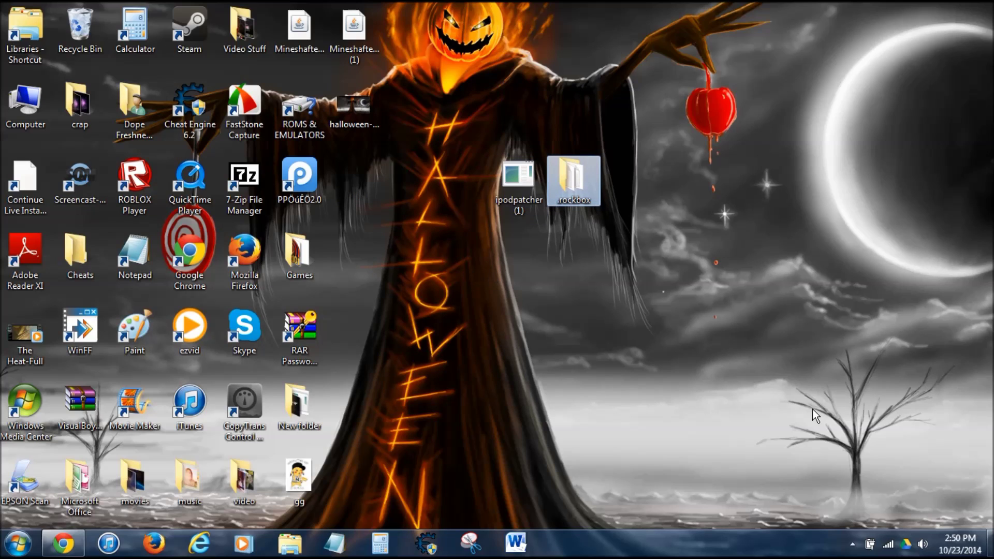
click(852, 544)
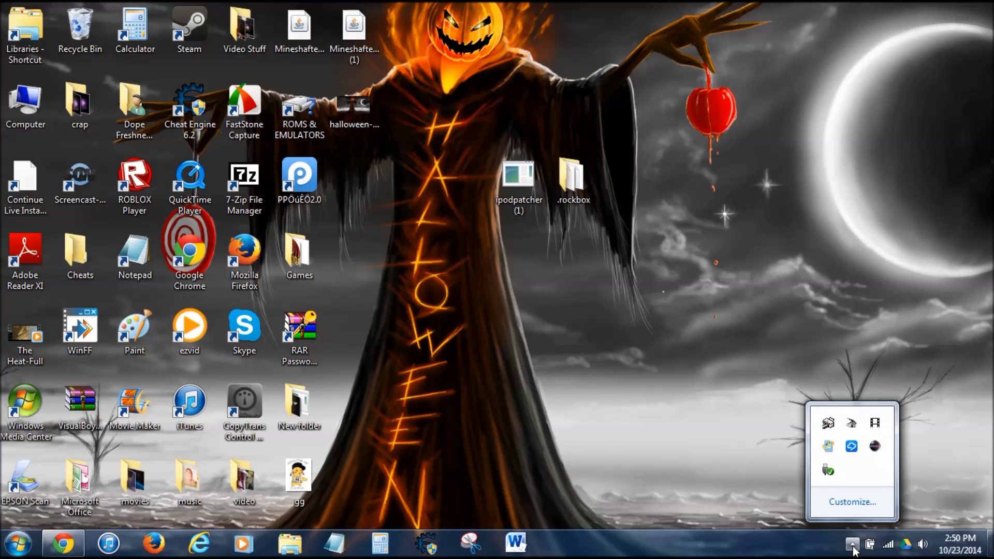
click(829, 471)
click(883, 500)
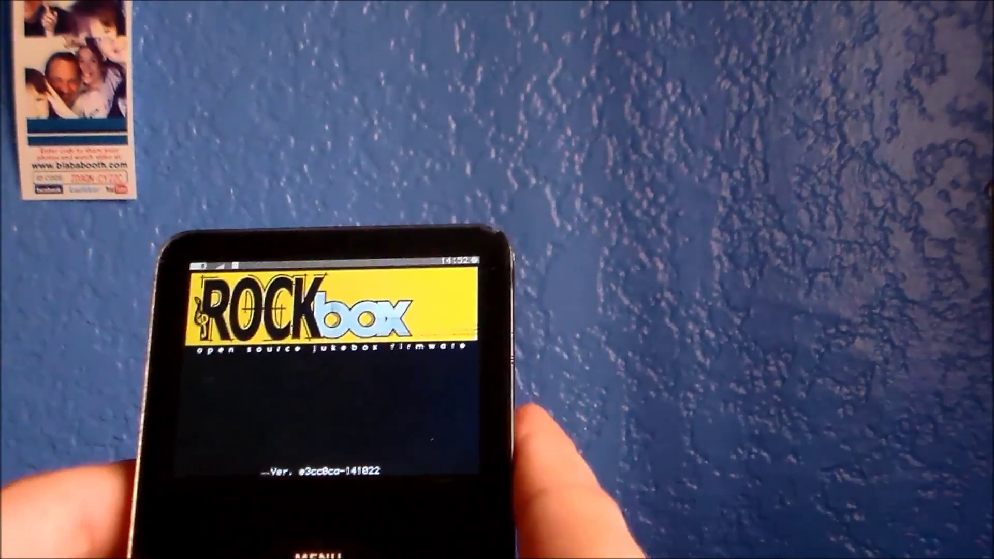
Step: Scroll through the Rockbox main menu: Files, Database, Settings, Plugins, System, Shortcuts
scroll(425, 362, down, 6)
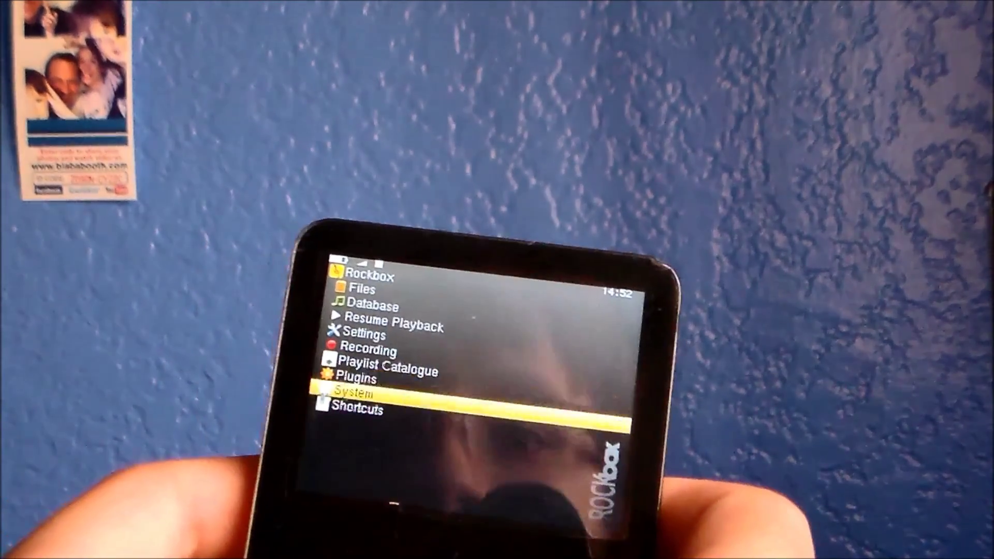
scroll(424, 363, up, 2)
scroll(404, 373, up, 2)
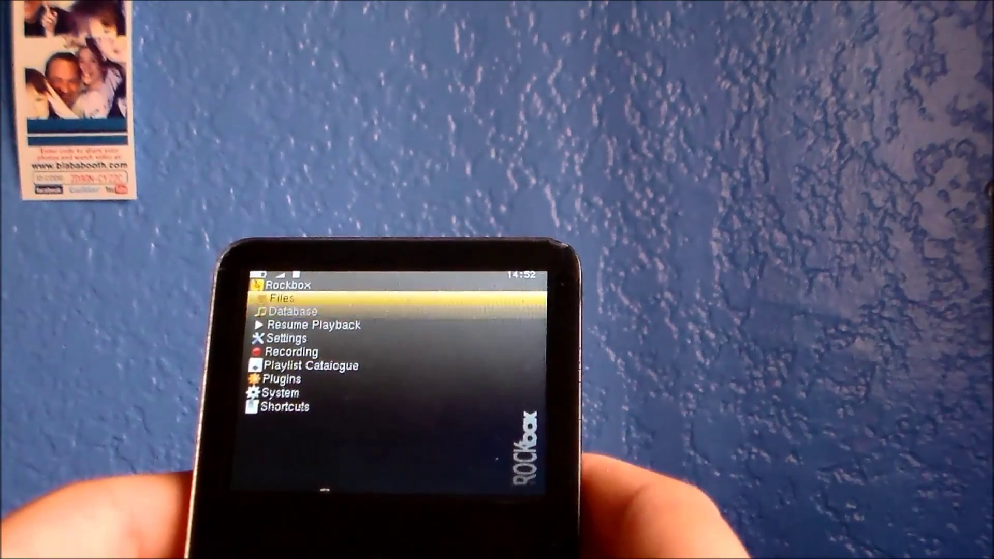
scroll(393, 373, up, 1)
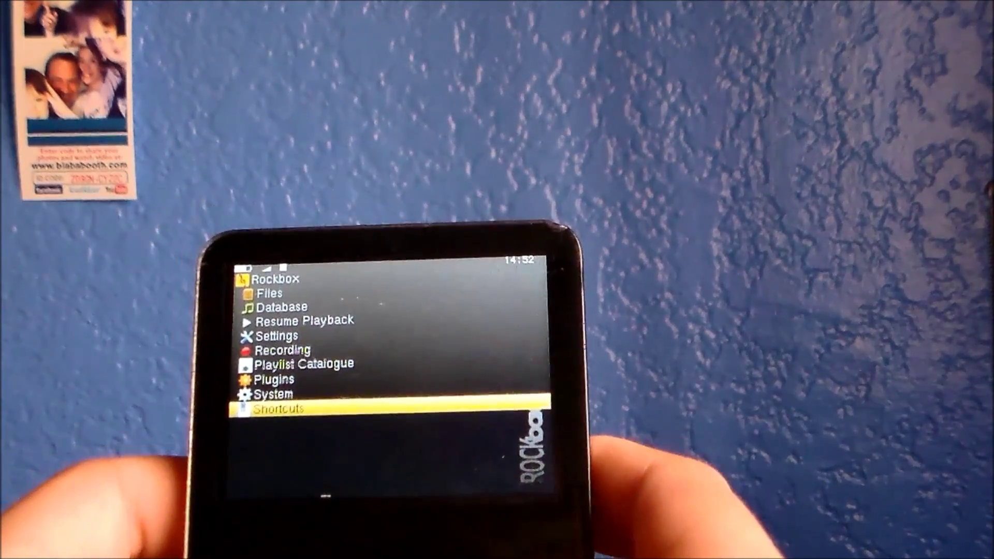